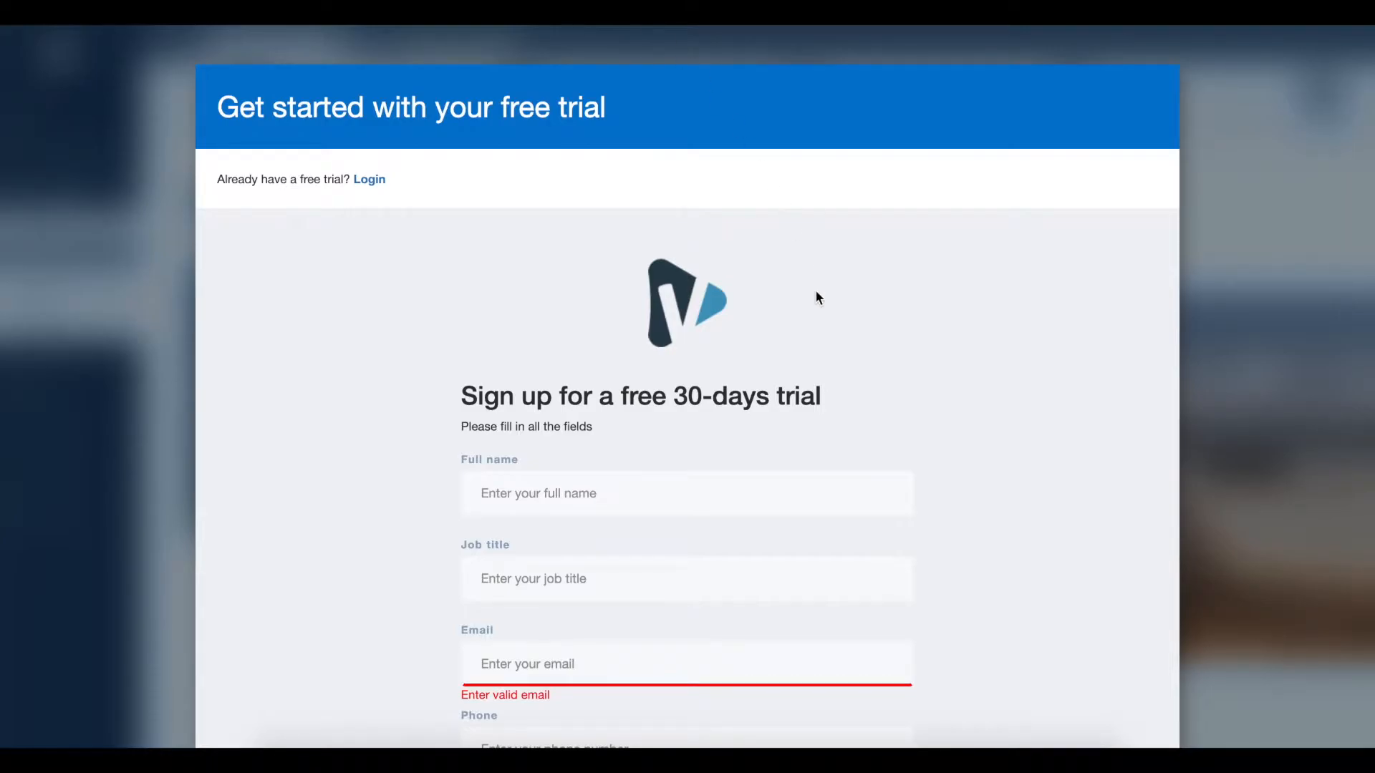
# Step: Review the fields of the free 30-day trial sign-up form
pyautogui.scroll(-1, 816, 291)
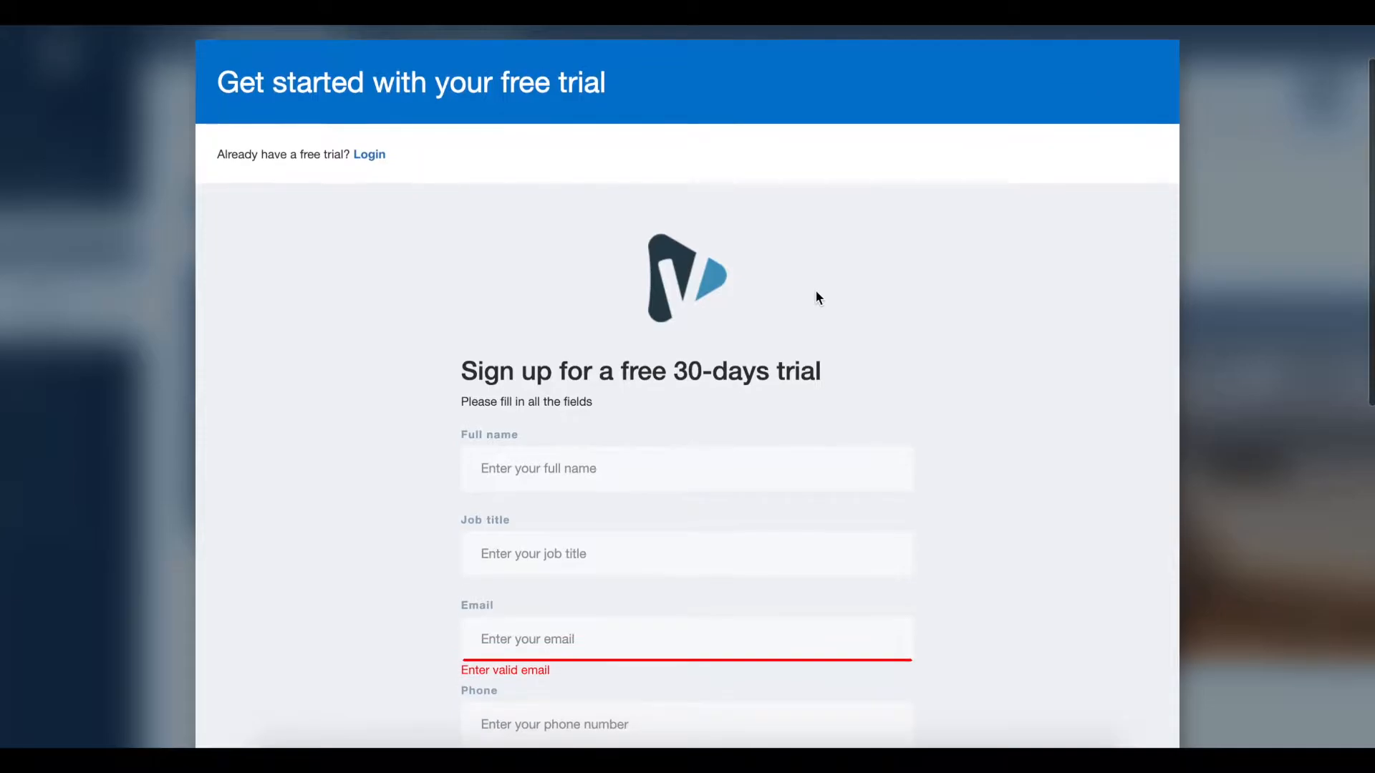
pyautogui.scroll(-4, 1036, 385)
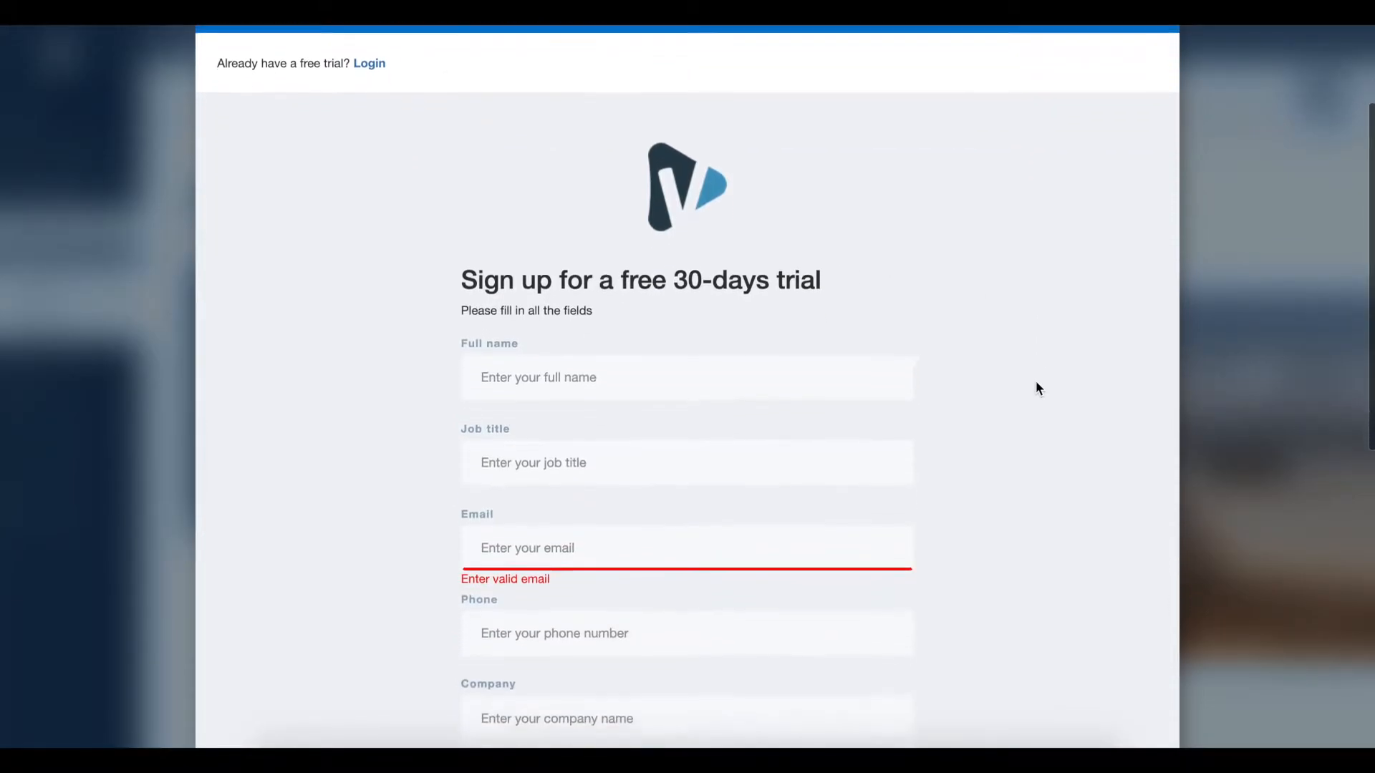
pyautogui.scroll(-3, 1039, 387)
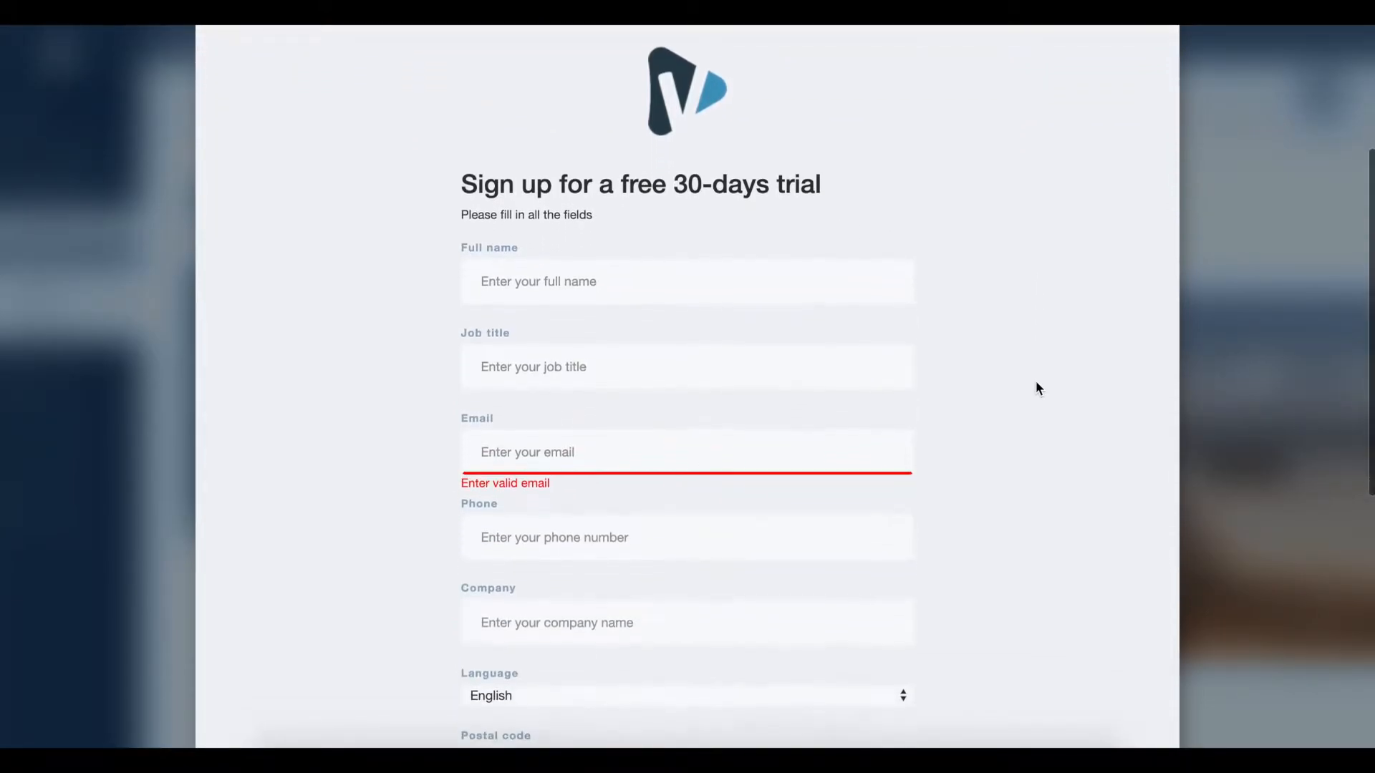
pyautogui.scroll(-5, 1037, 383)
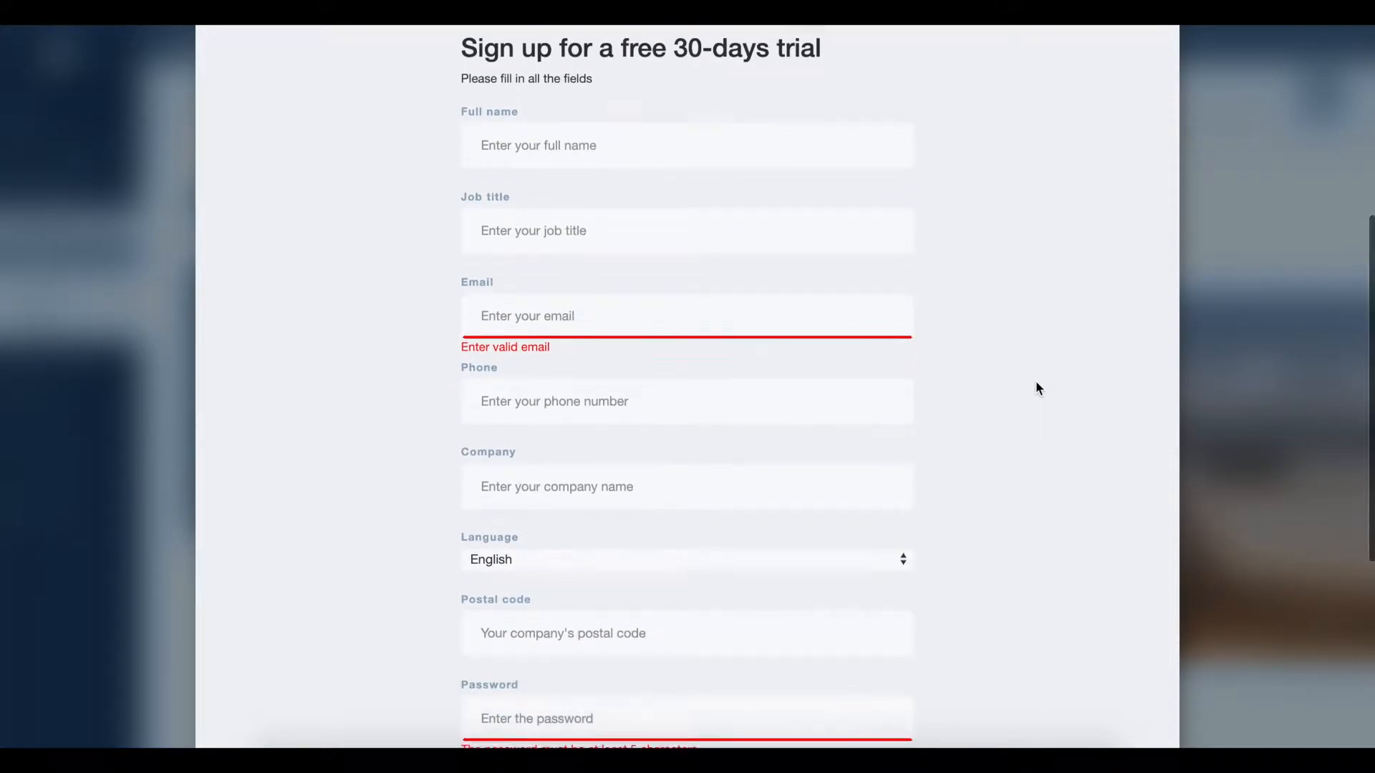
pyautogui.scroll(-10, 1039, 388)
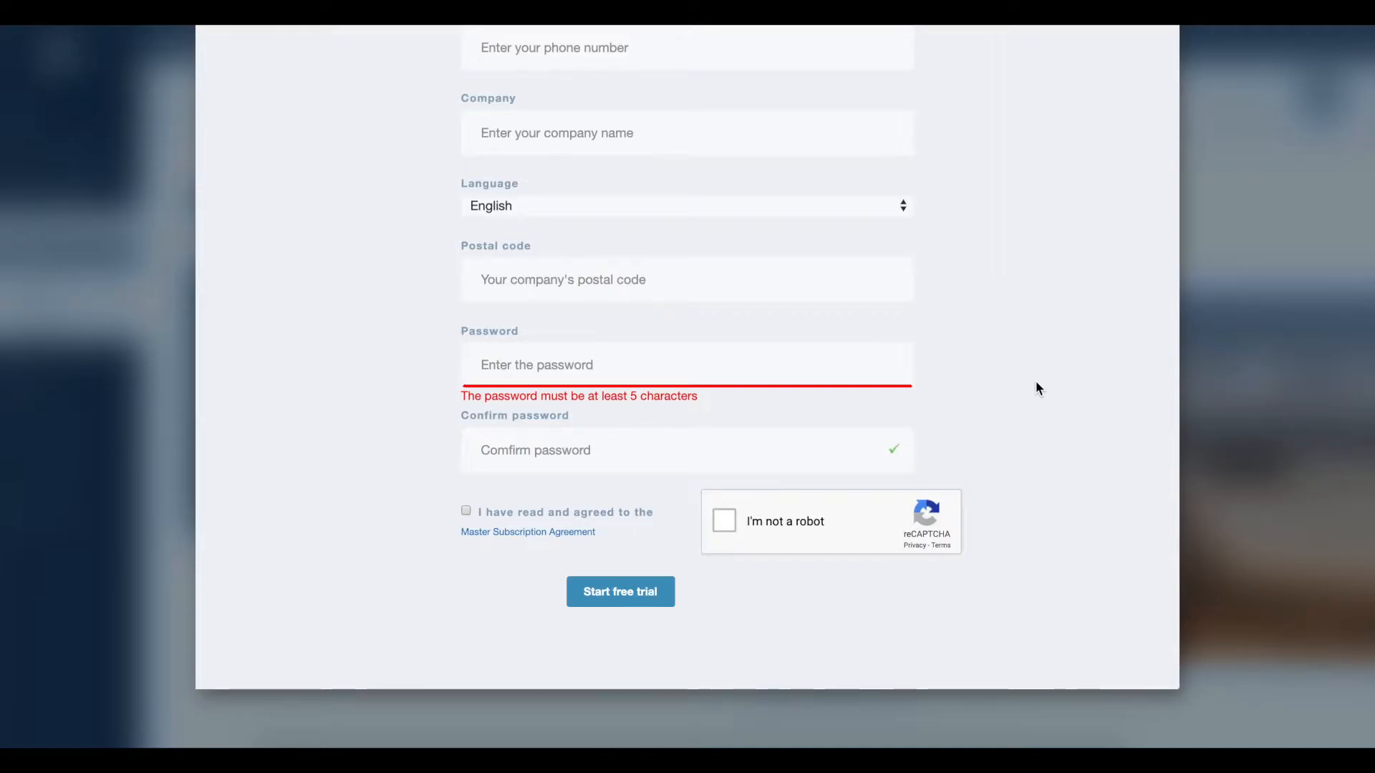
pyautogui.scroll(10, 1035, 386)
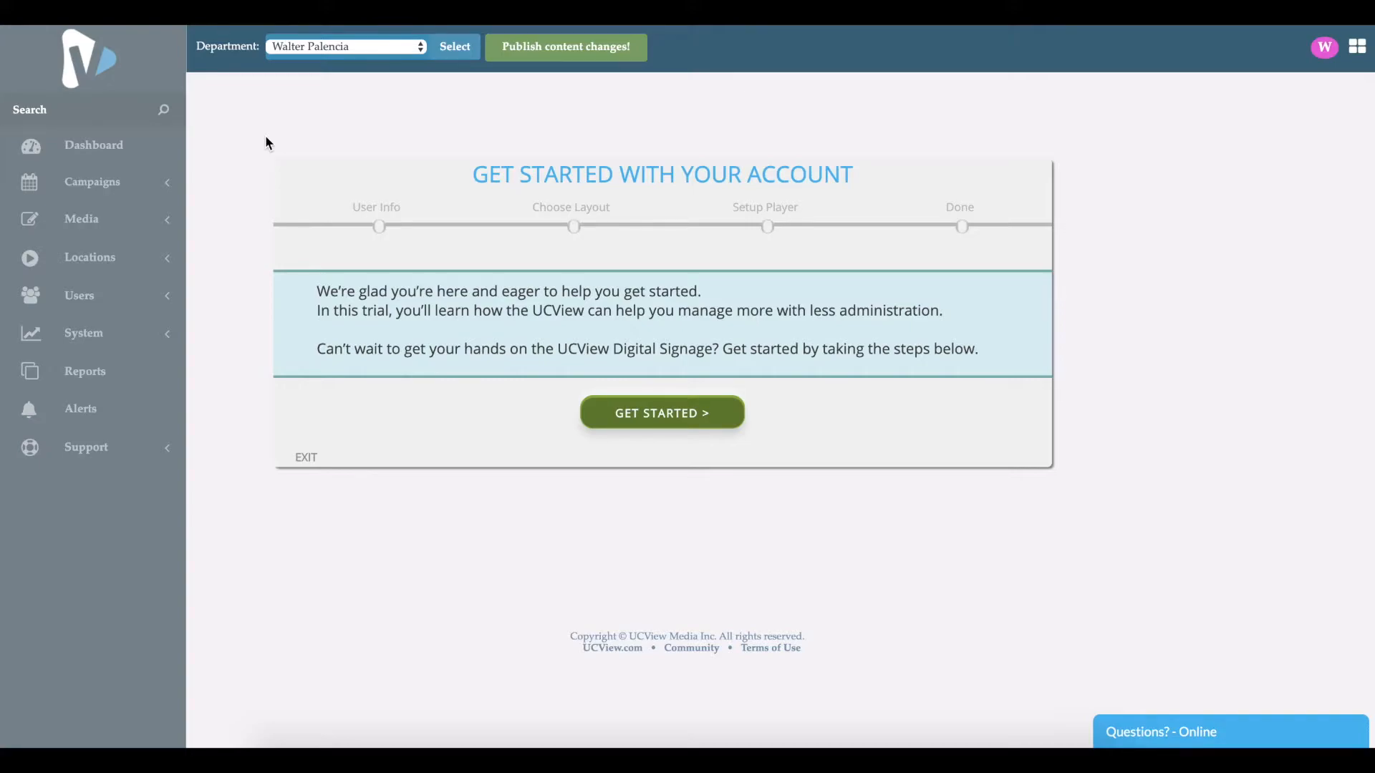
# Step: Start the account setup wizard and choose the 1920 x 1080 full-screen single-section sample layout
pyautogui.click(661, 423)
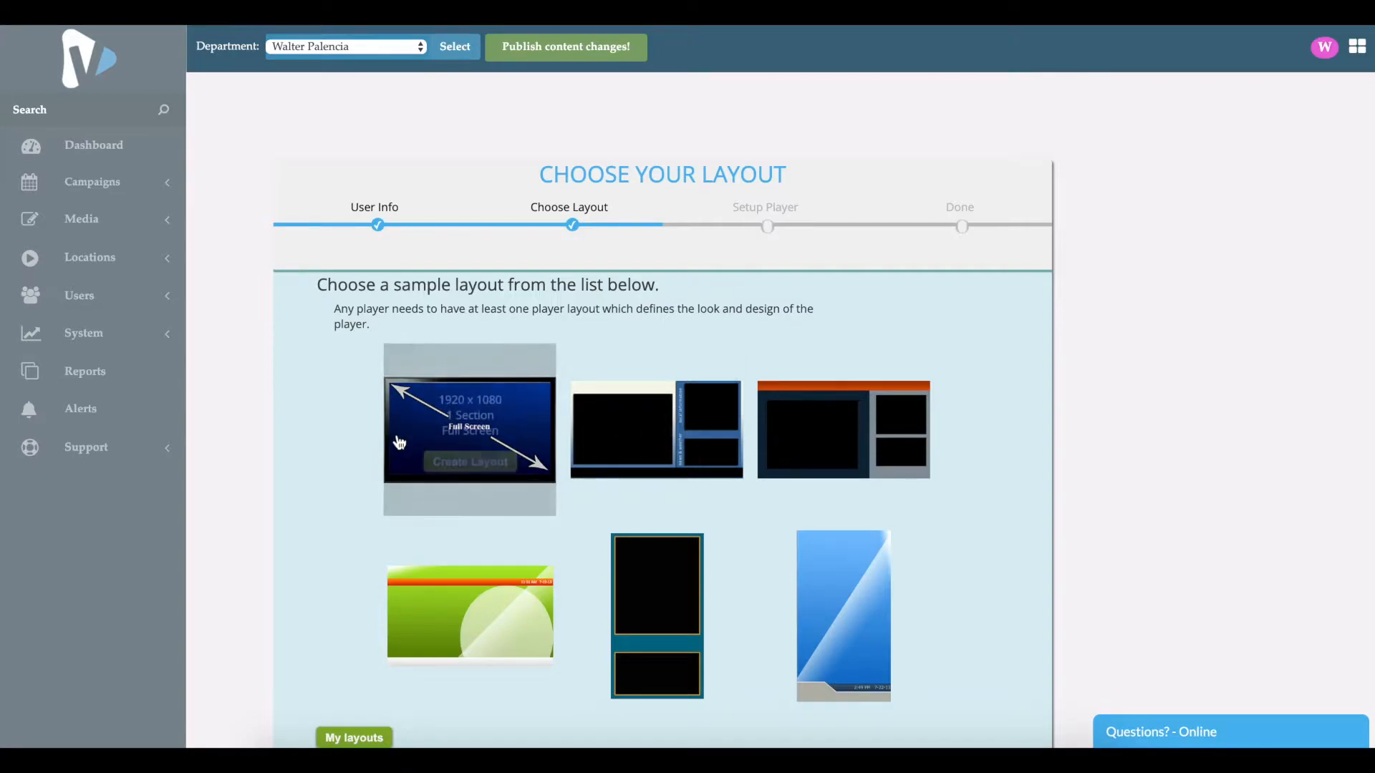
pyautogui.scroll(-3, 393, 445)
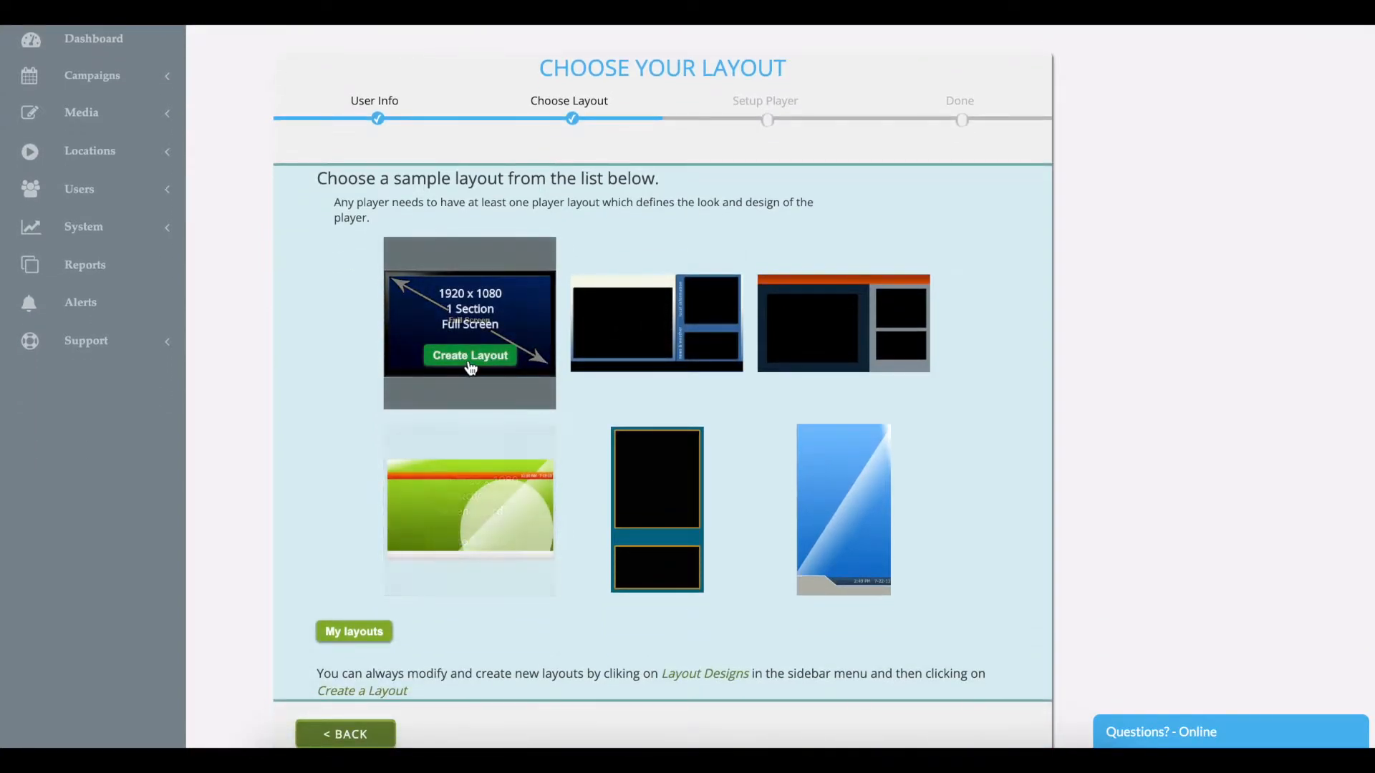
pyautogui.click(471, 363)
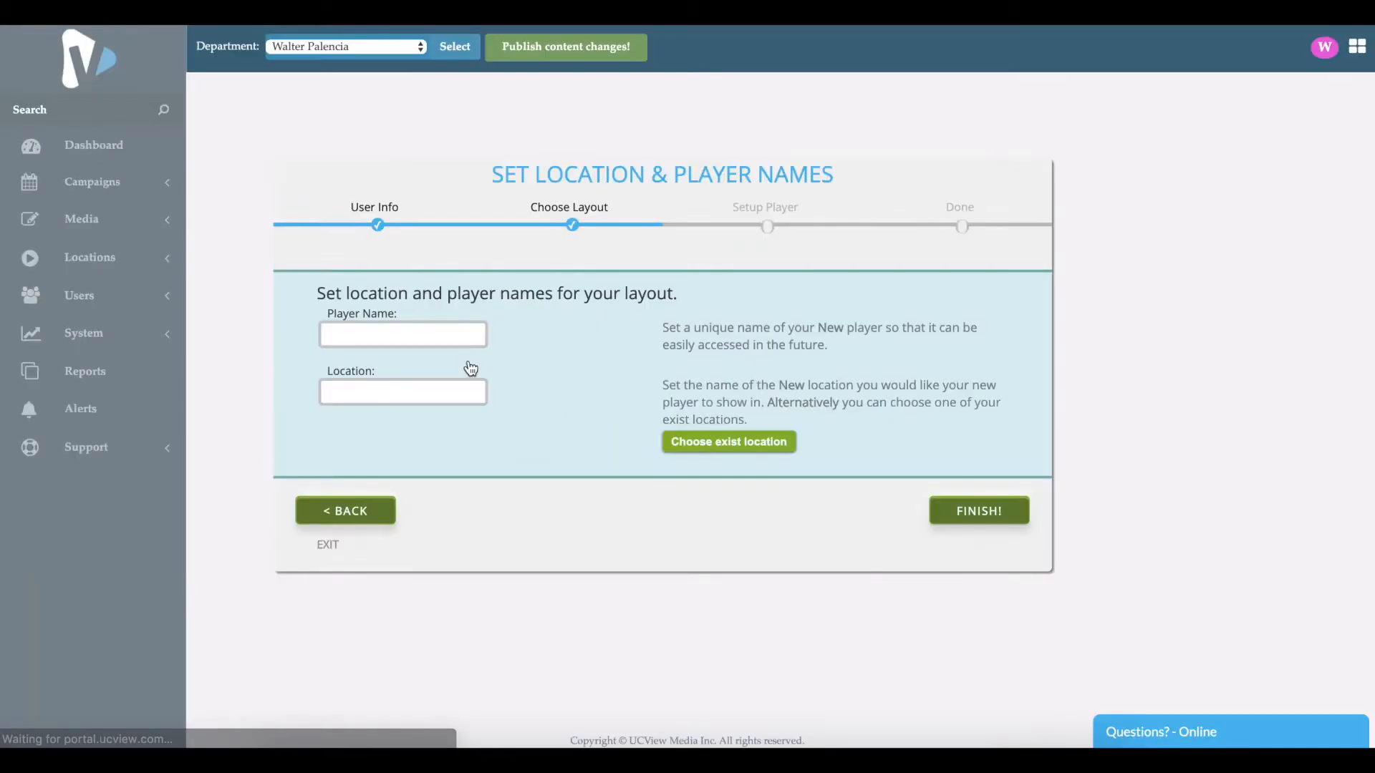
# Step: Name the new player Lobby, set its location to Tutorial Test, and finish this wizard page
pyautogui.click(439, 341)
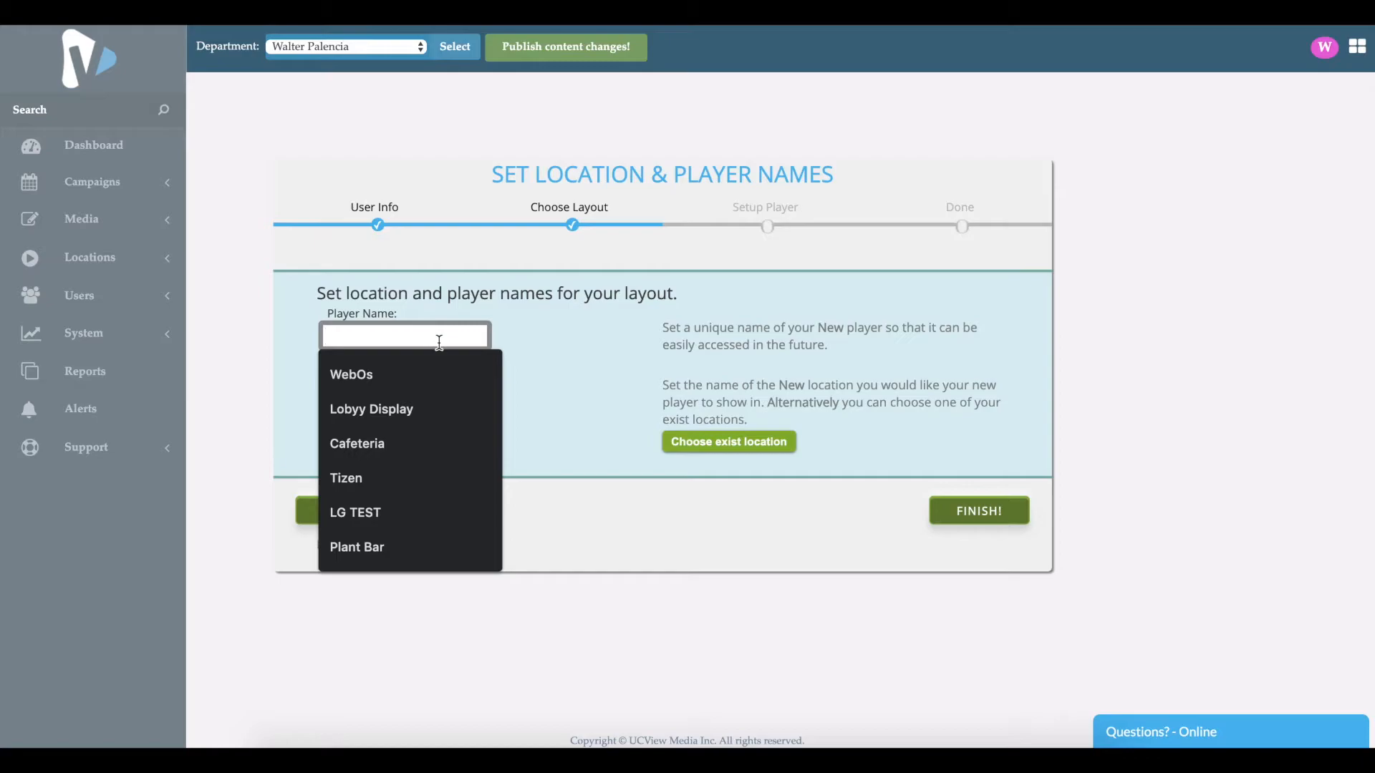
pyautogui.write('Lobby')
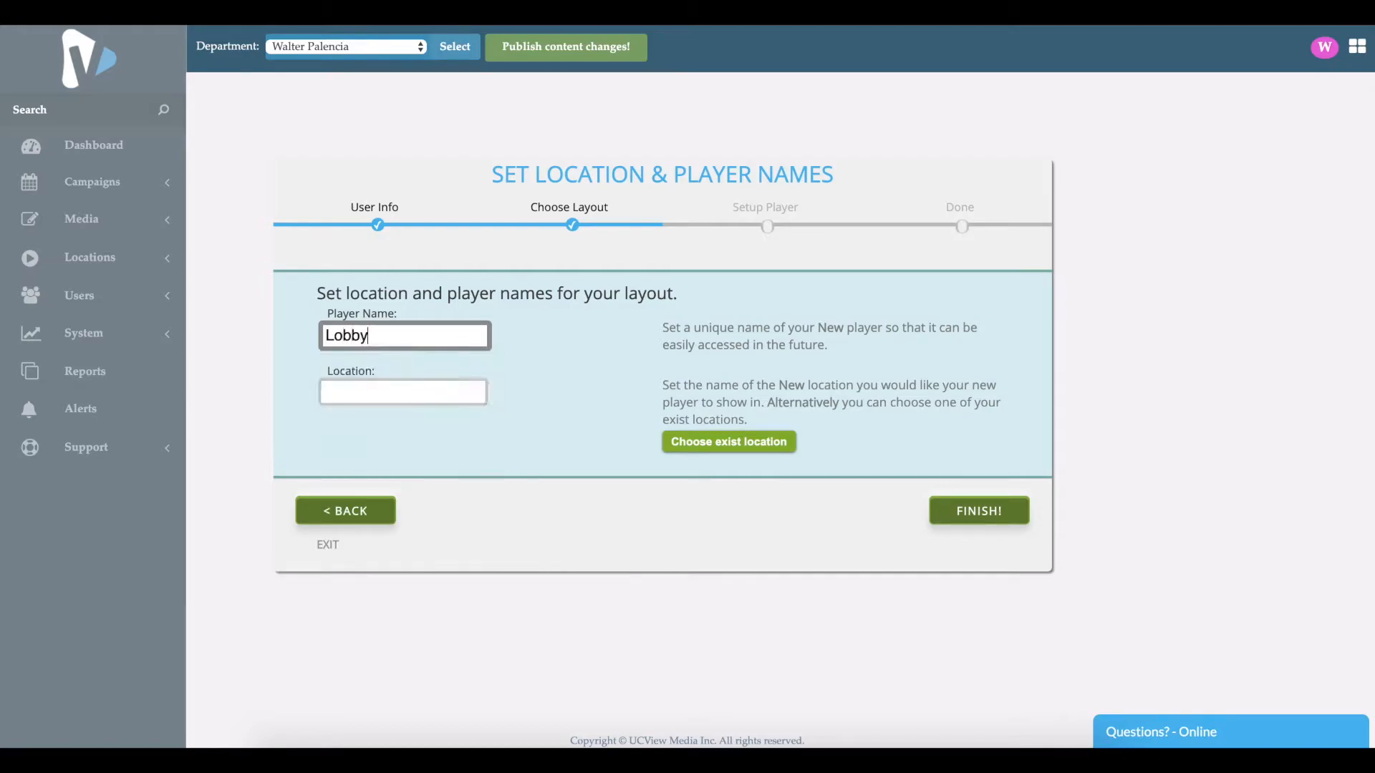
pyautogui.click(443, 392)
pyautogui.write('Tu')
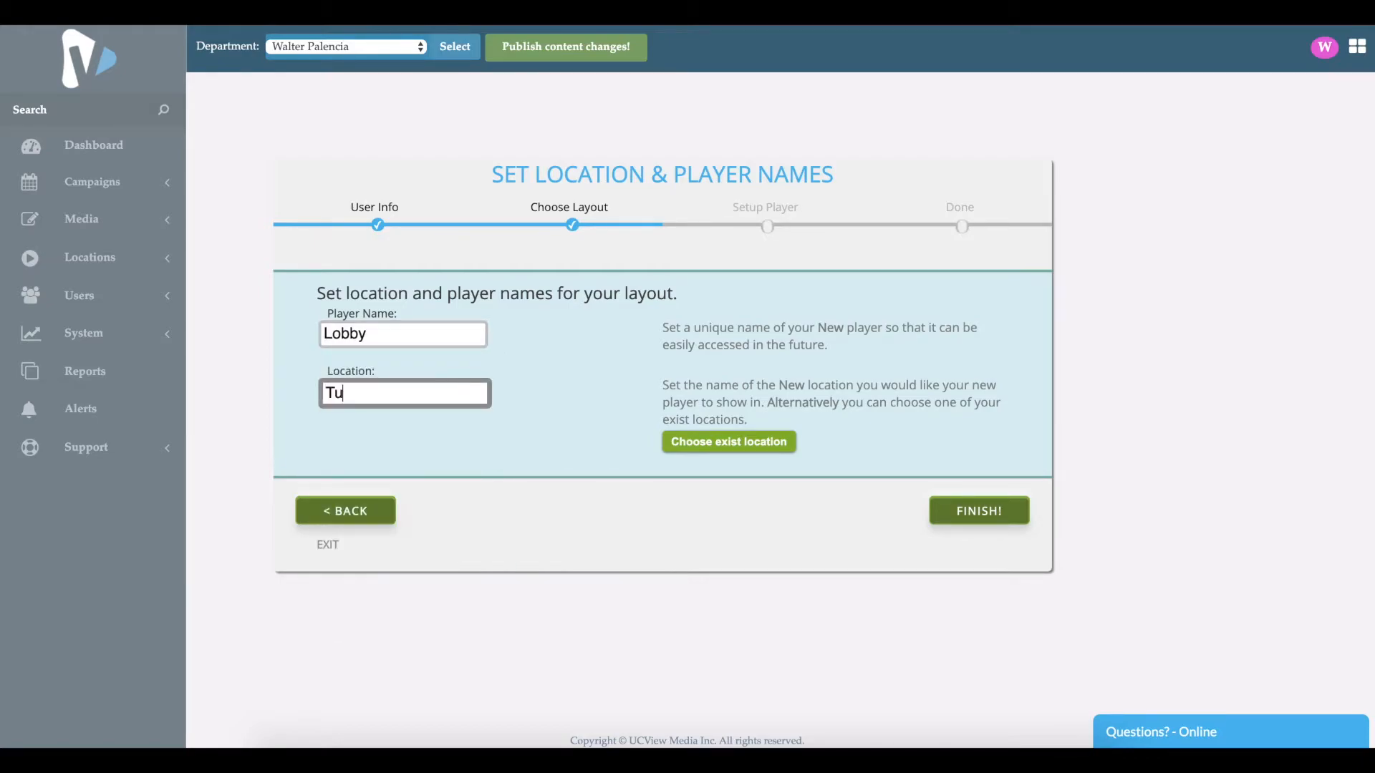
pyautogui.write('torial Test')
pyautogui.click(955, 523)
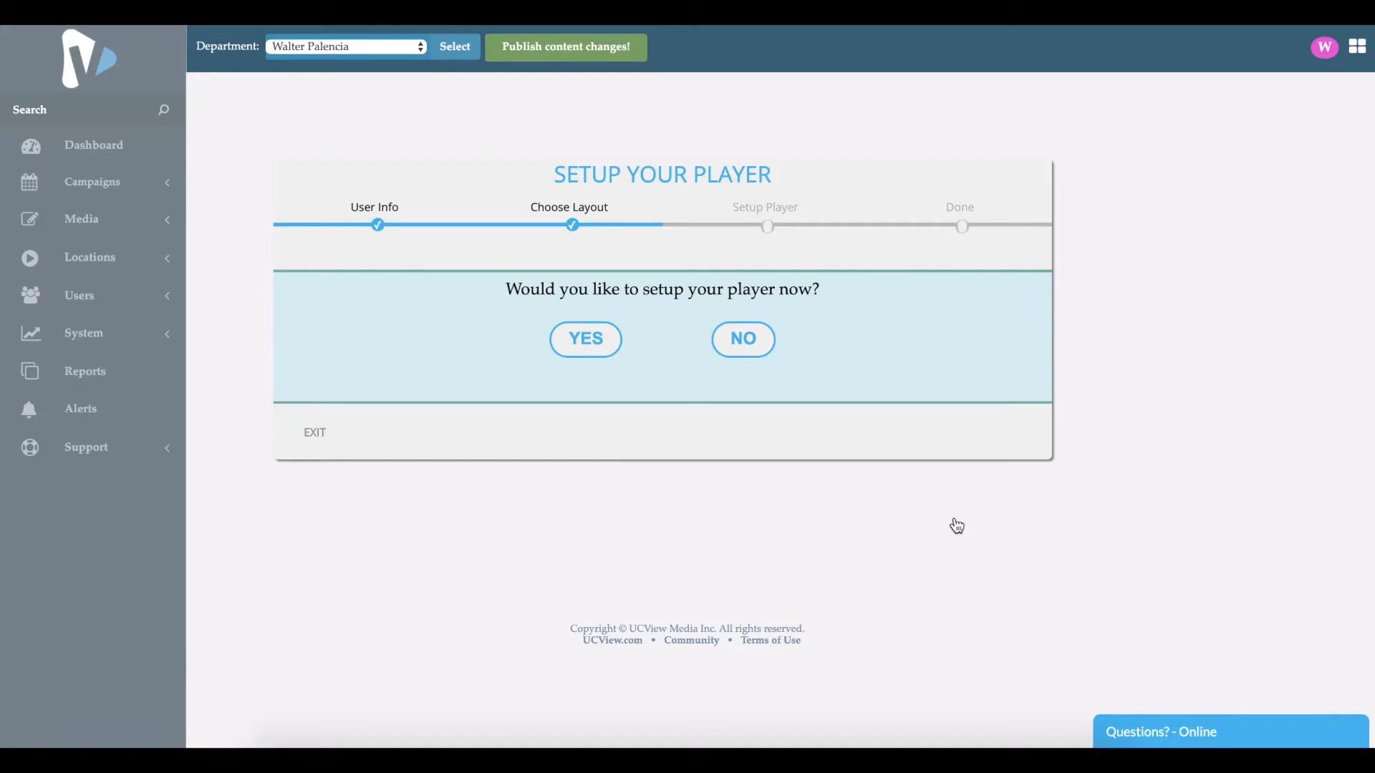
# Step: Choose to set up the player now
pyautogui.click(596, 357)
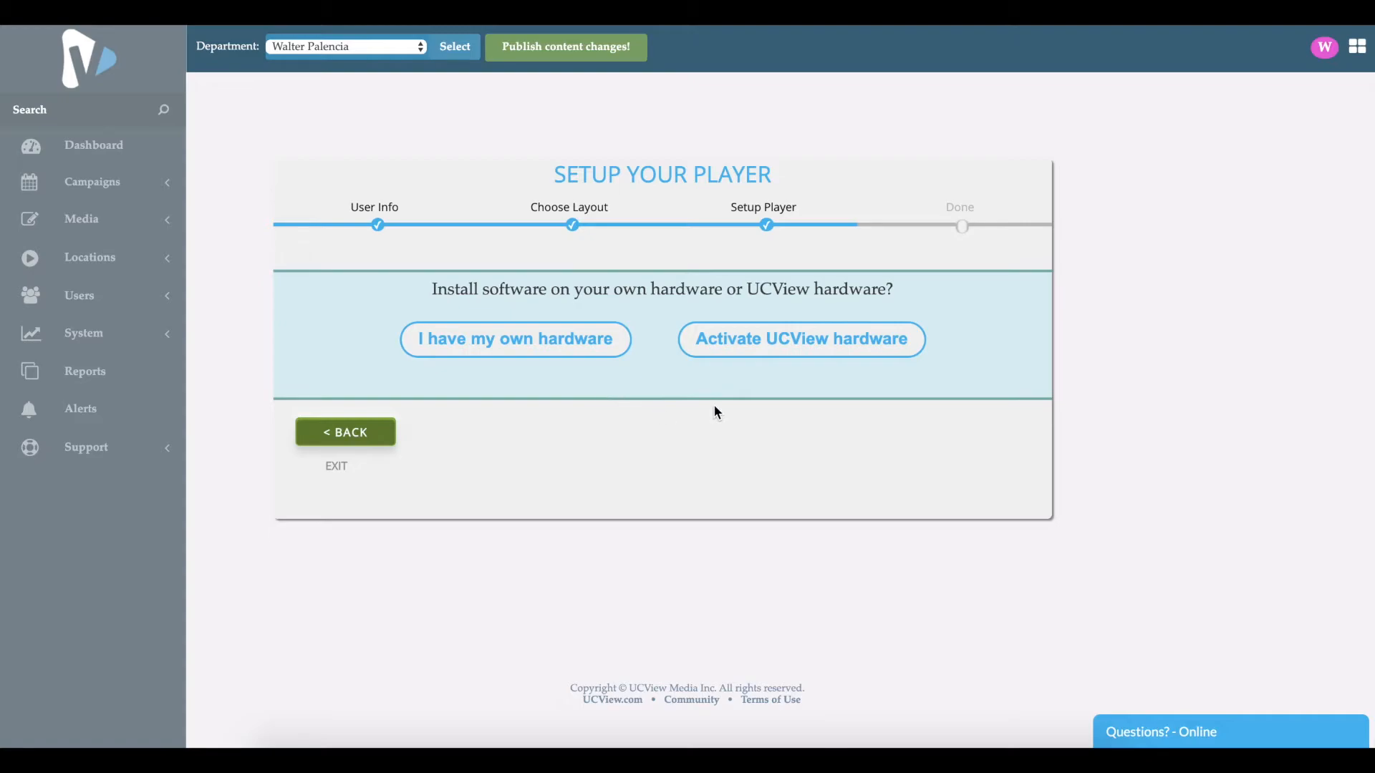
pyautogui.click(755, 352)
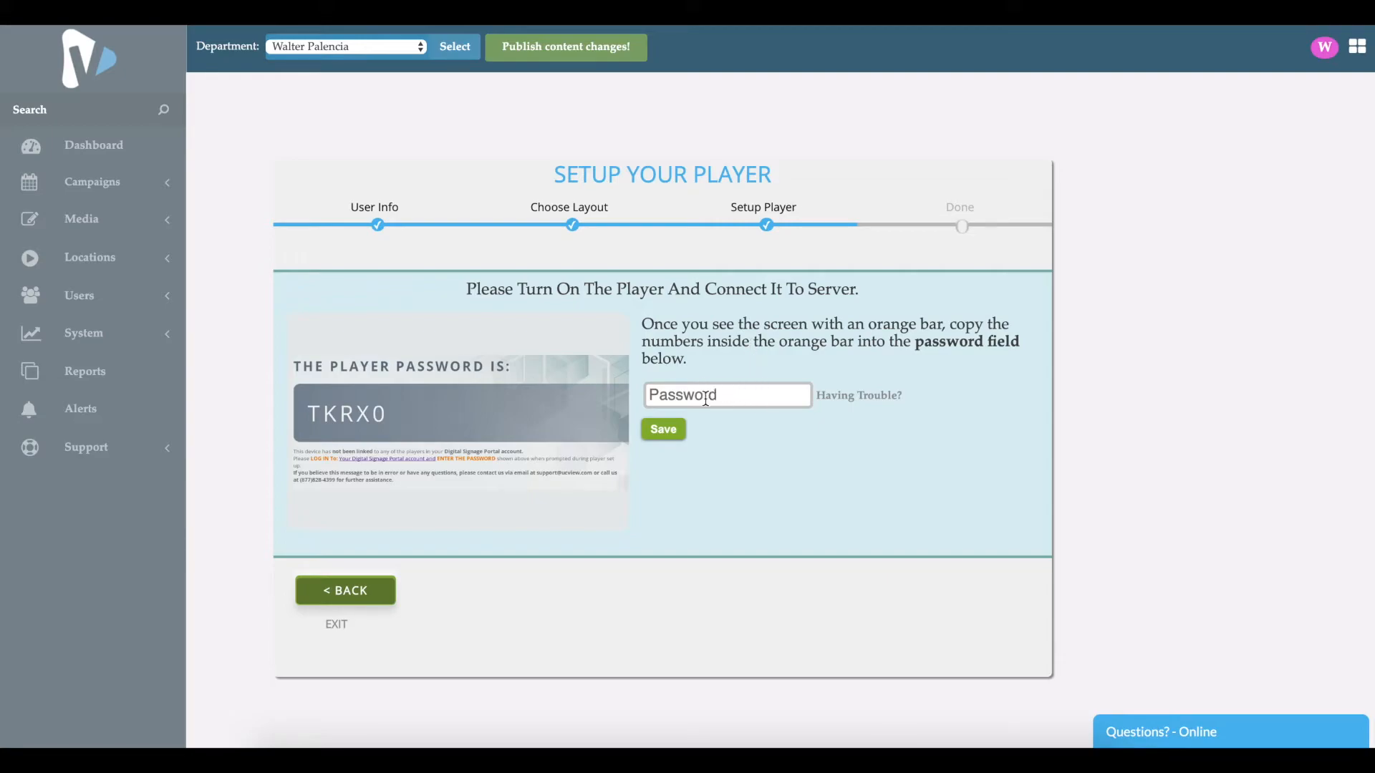
pyautogui.click(311, 598)
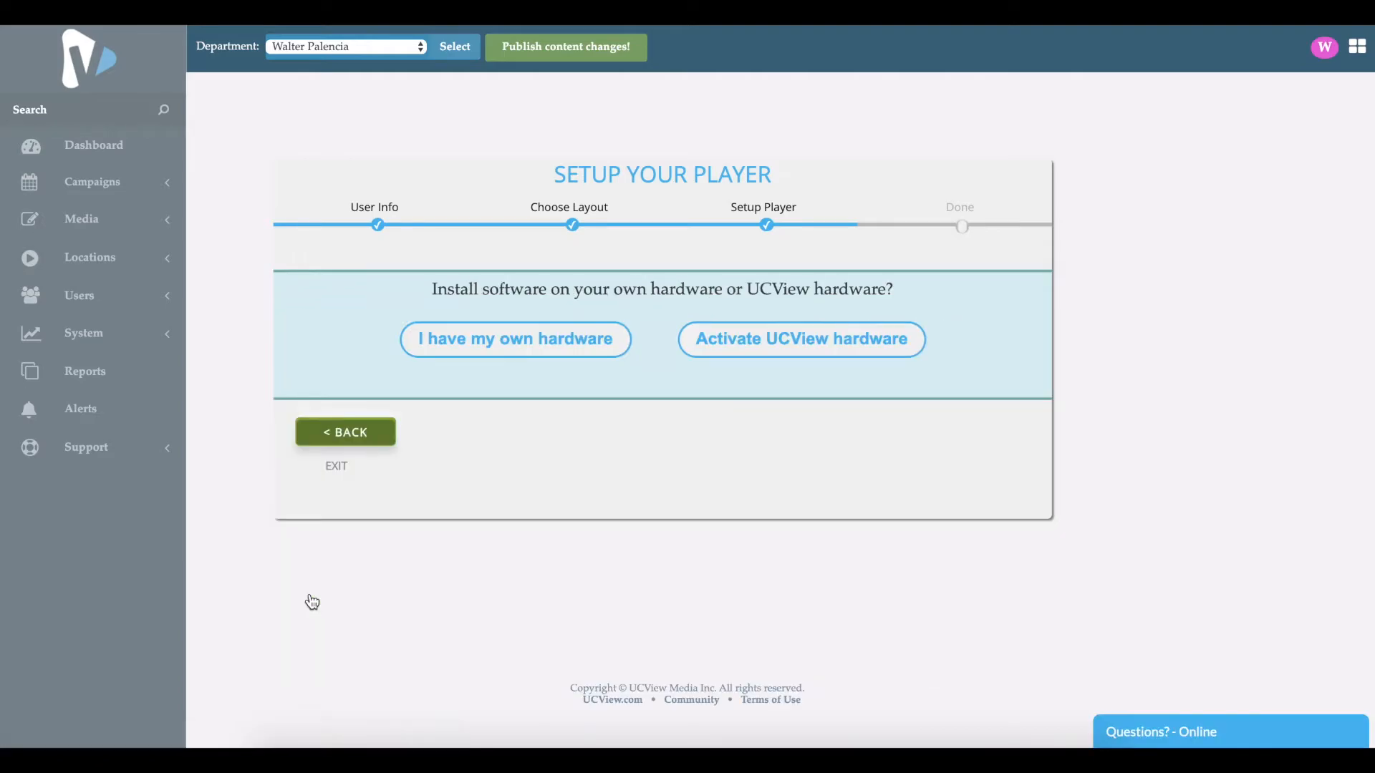
# Step: Browse the operating-system downloads offered for your own hardware, then return to the hardware choice
pyautogui.click(532, 353)
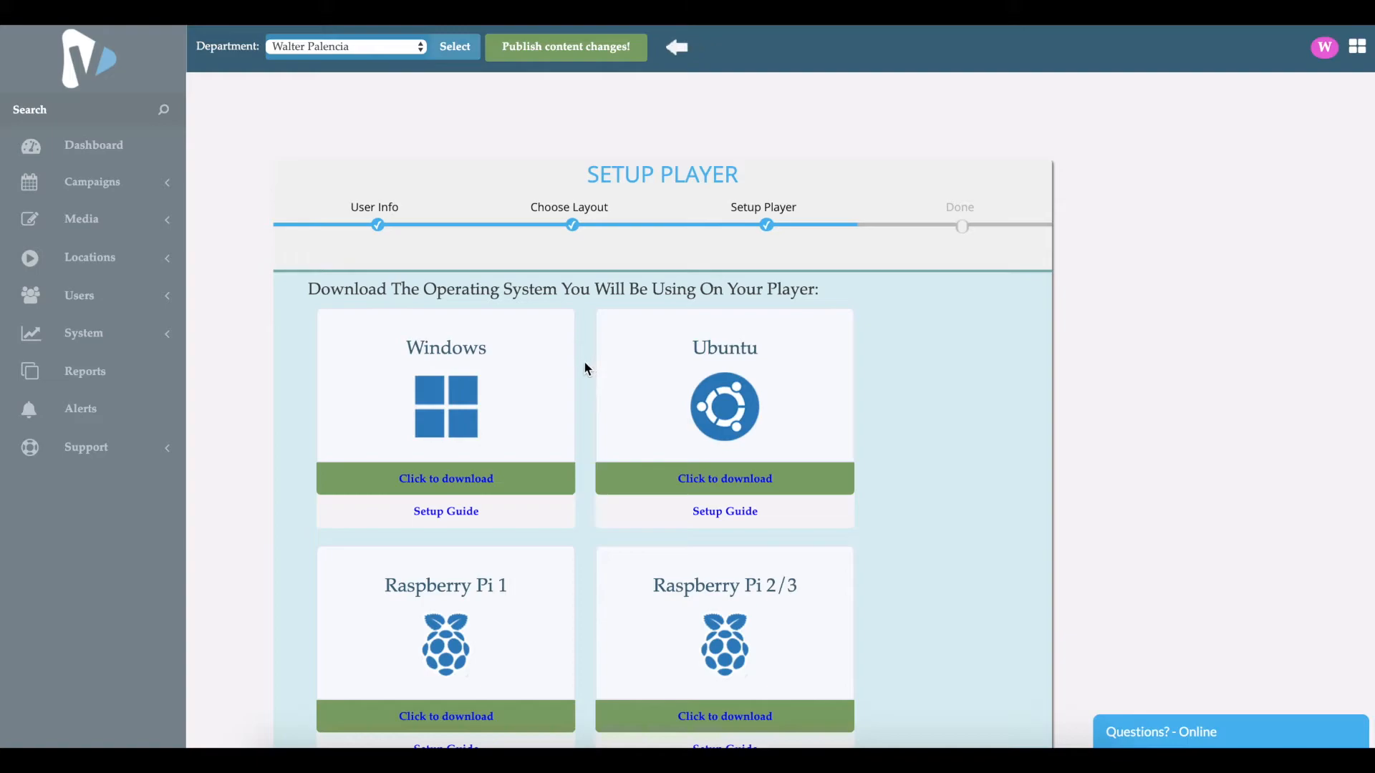
pyautogui.scroll(-3, 587, 368)
pyautogui.scroll(-5, 585, 365)
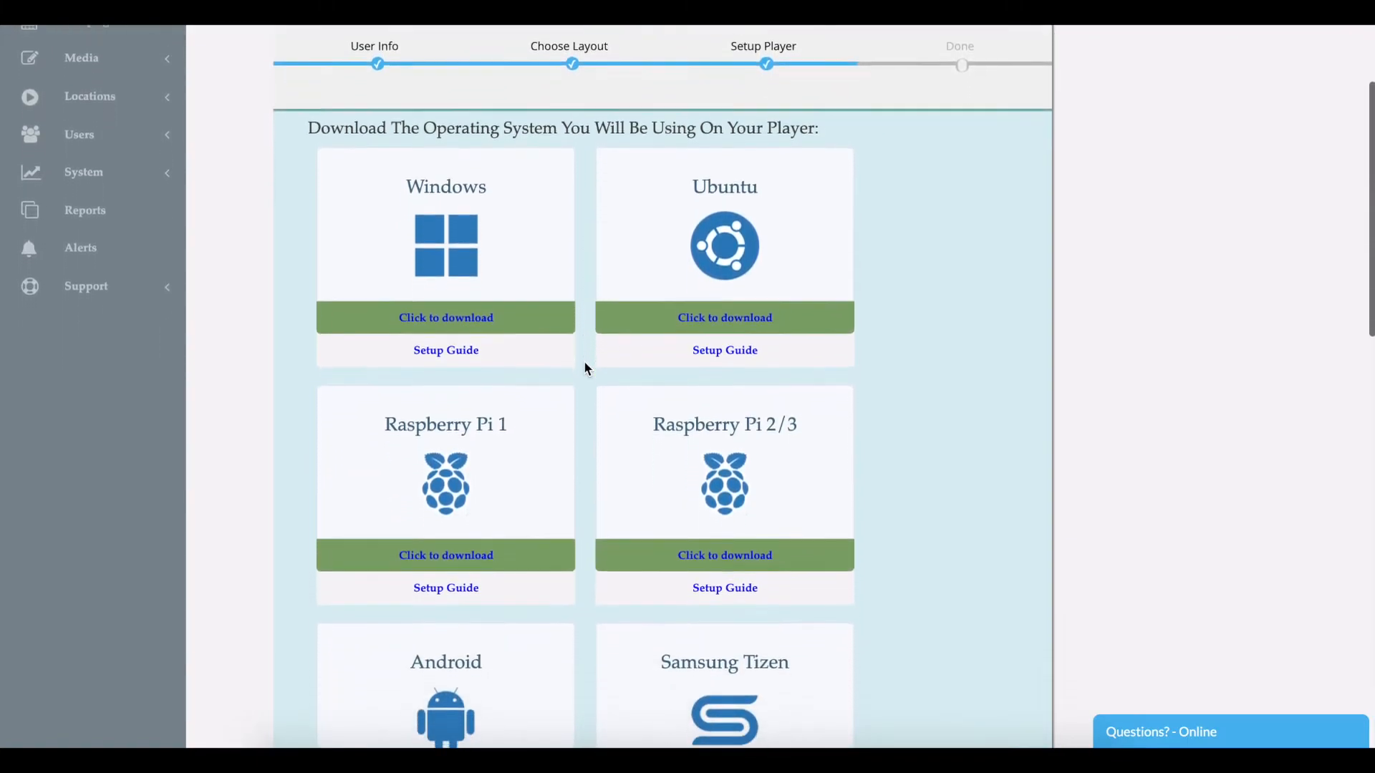
pyautogui.scroll(-7, 588, 369)
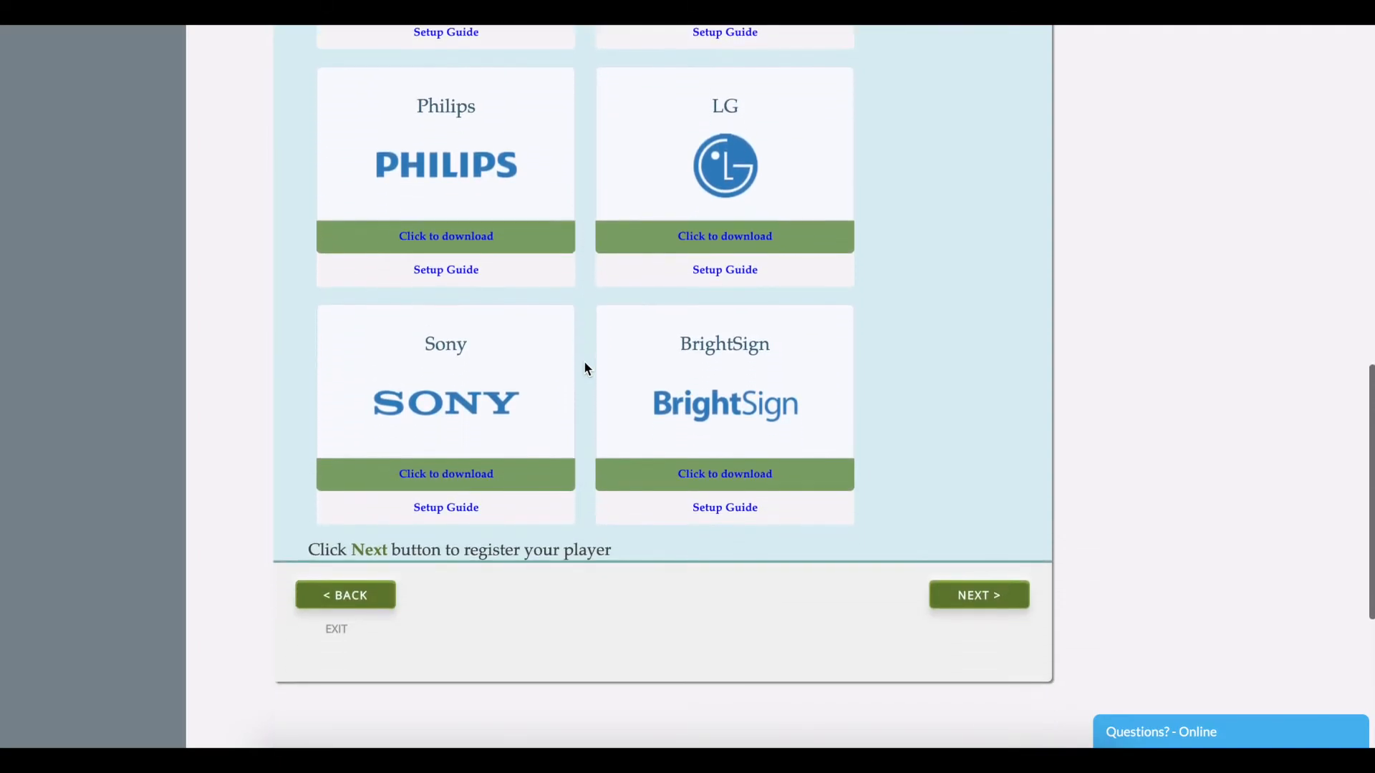
pyautogui.scroll(10, 586, 368)
pyautogui.scroll(4, 586, 367)
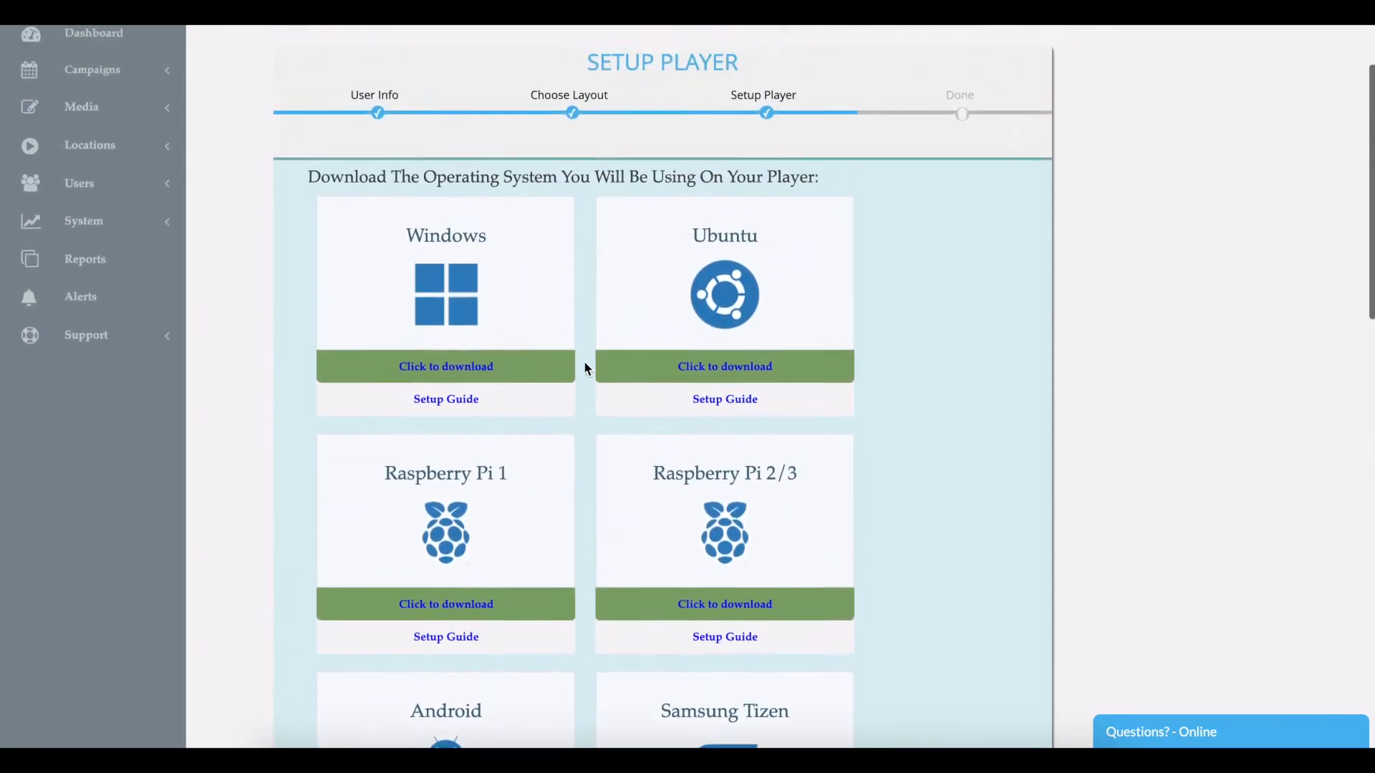
pyautogui.scroll(-14, 585, 366)
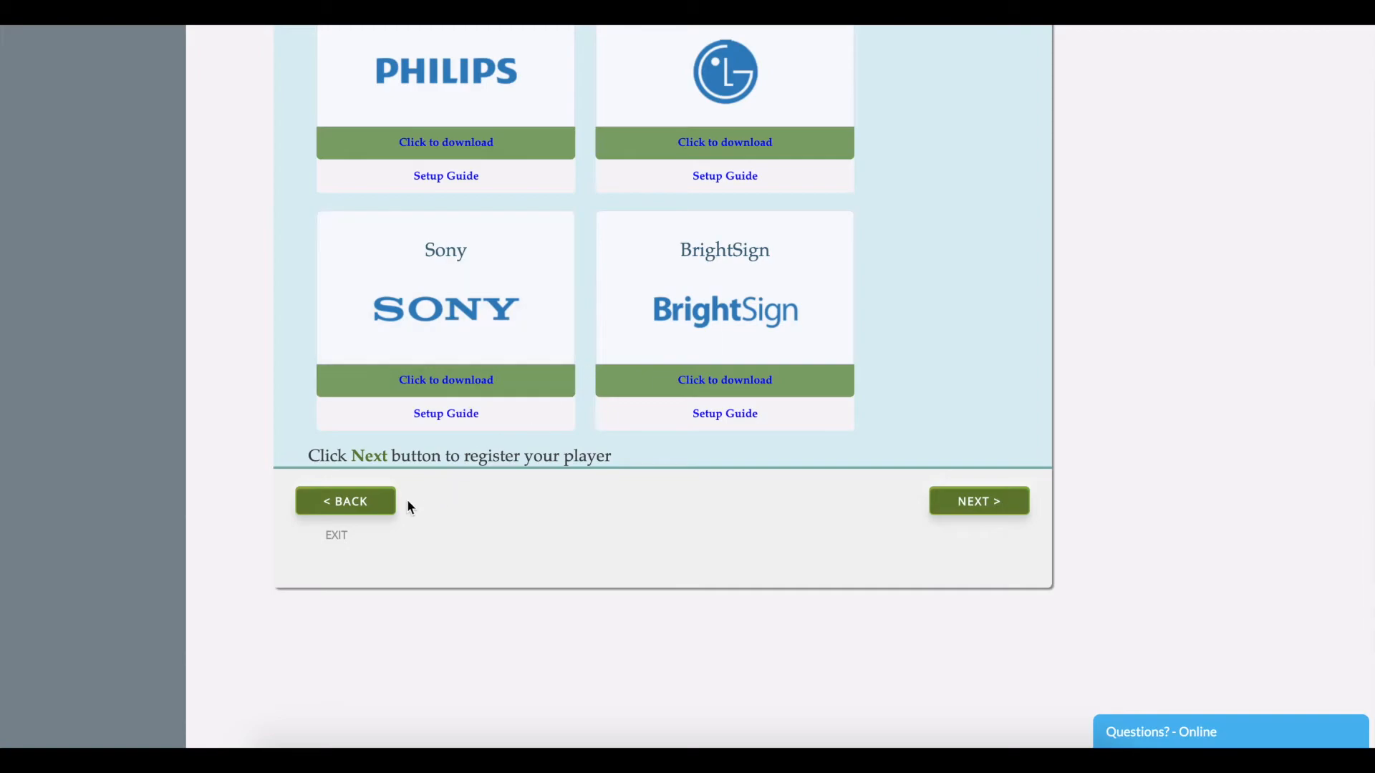
pyautogui.click(374, 501)
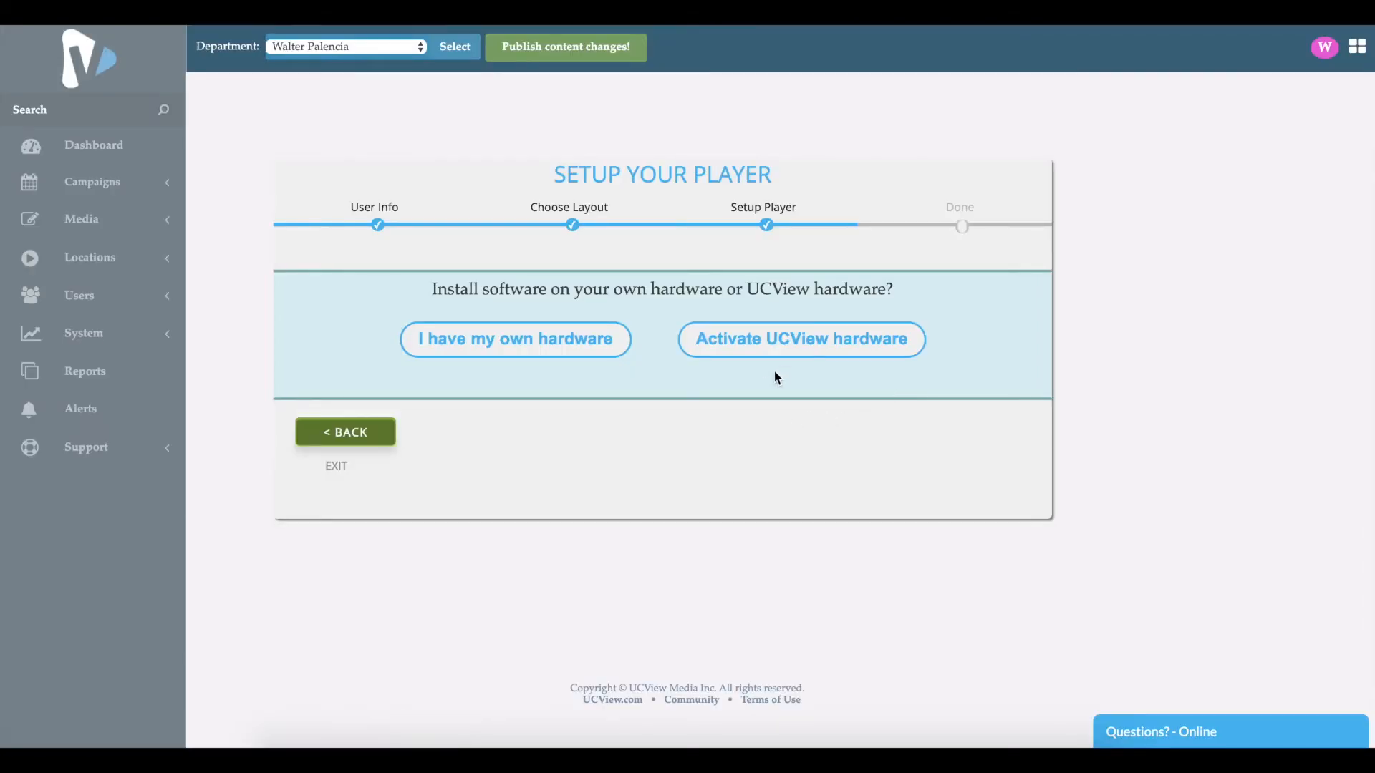
# Step: Activate UCView hardware by entering the player password shown on the player screen and saving it
pyautogui.click(786, 353)
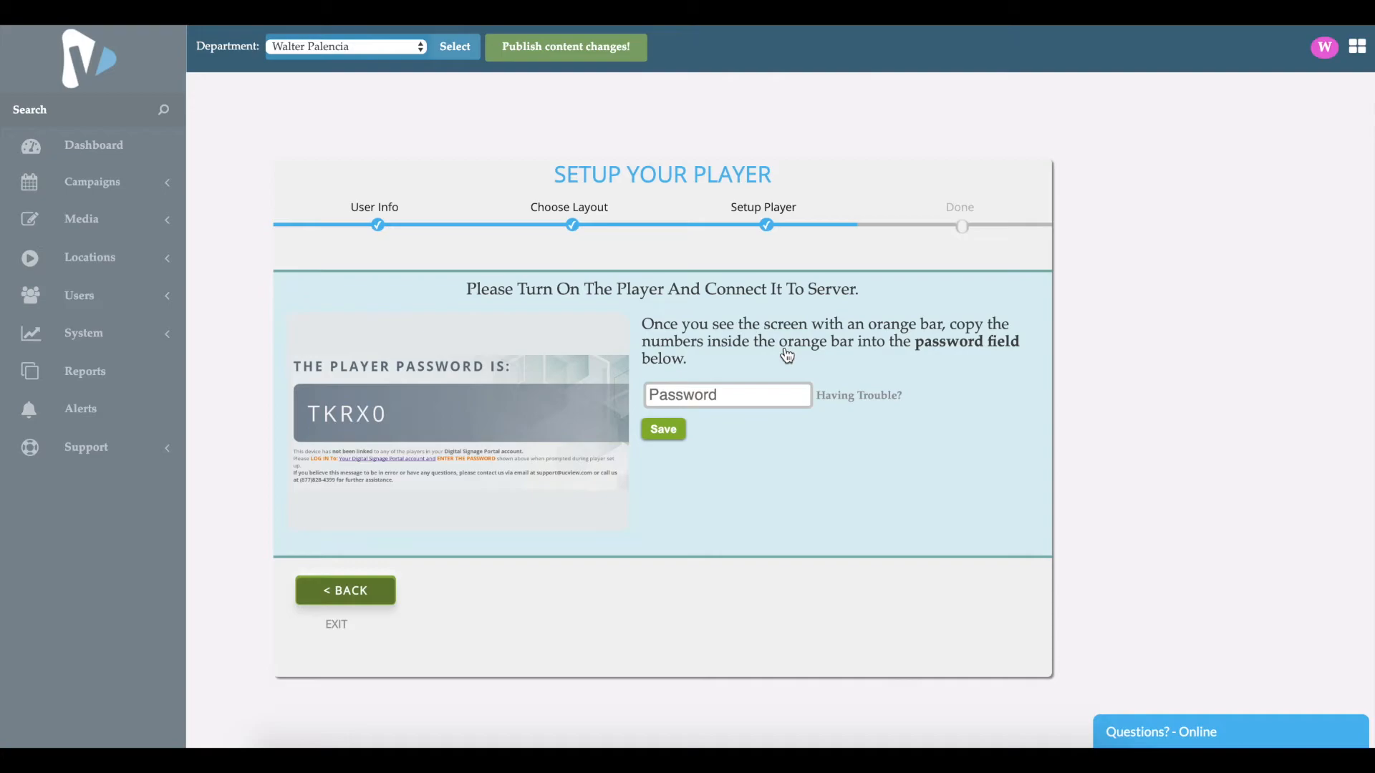
pyautogui.click(742, 403)
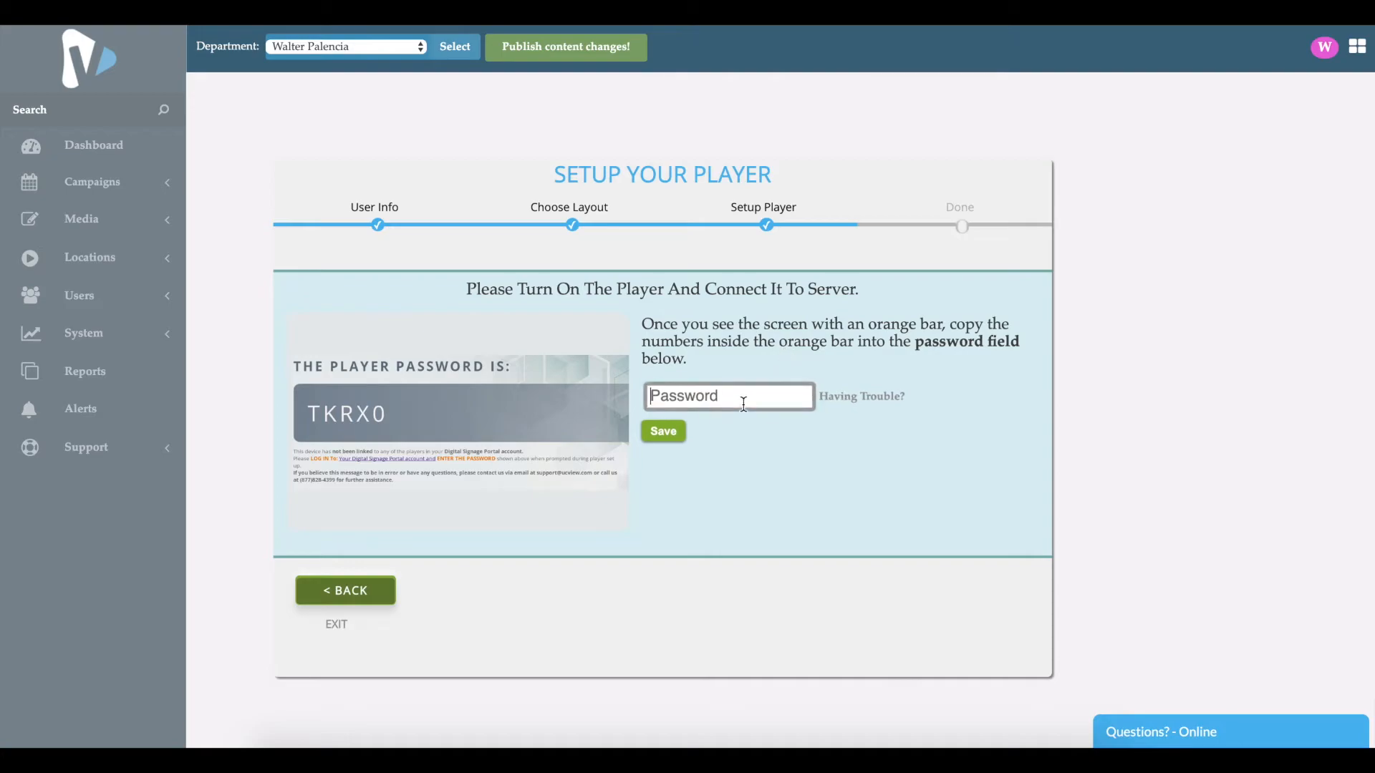
pyautogui.write('TWSX4')
pyautogui.click(666, 434)
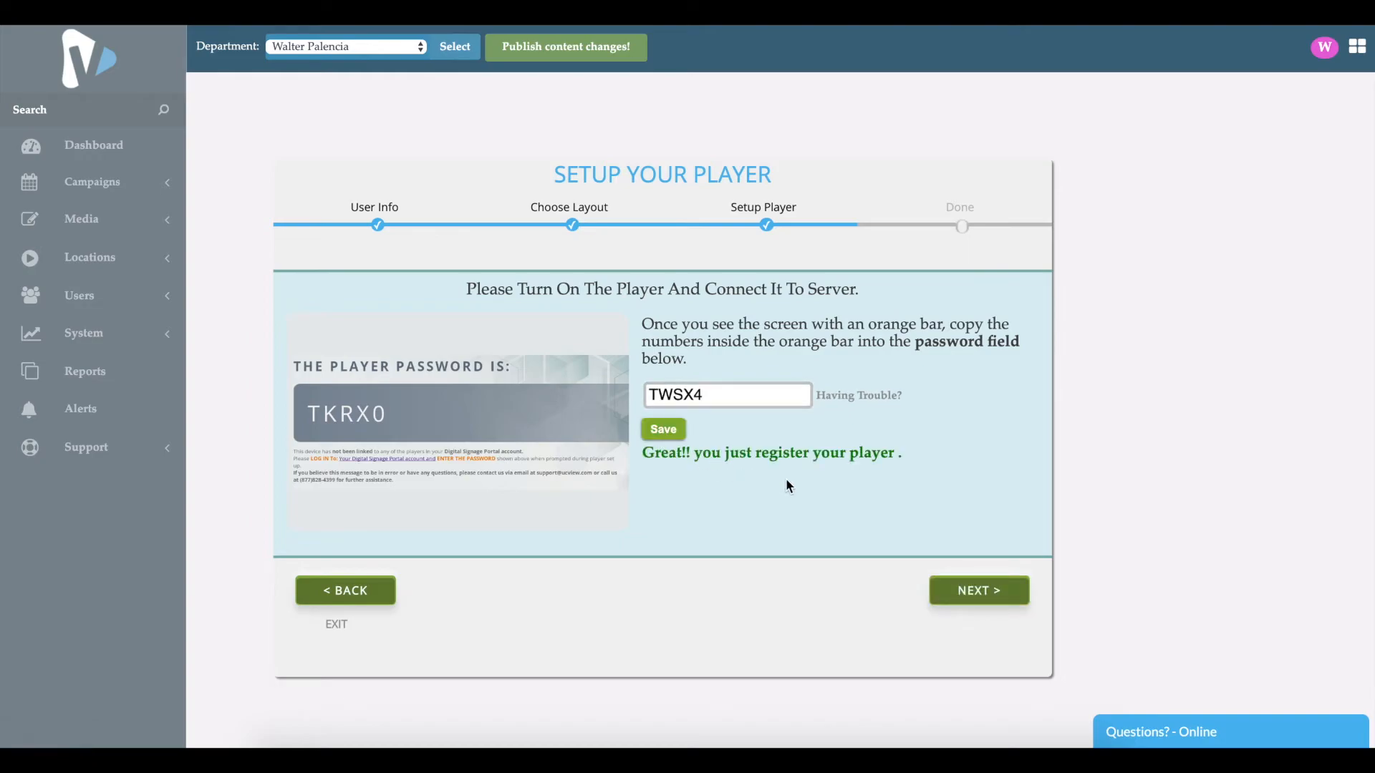
# Step: Complete the setup wizard and go to the dashboard
pyautogui.click(970, 600)
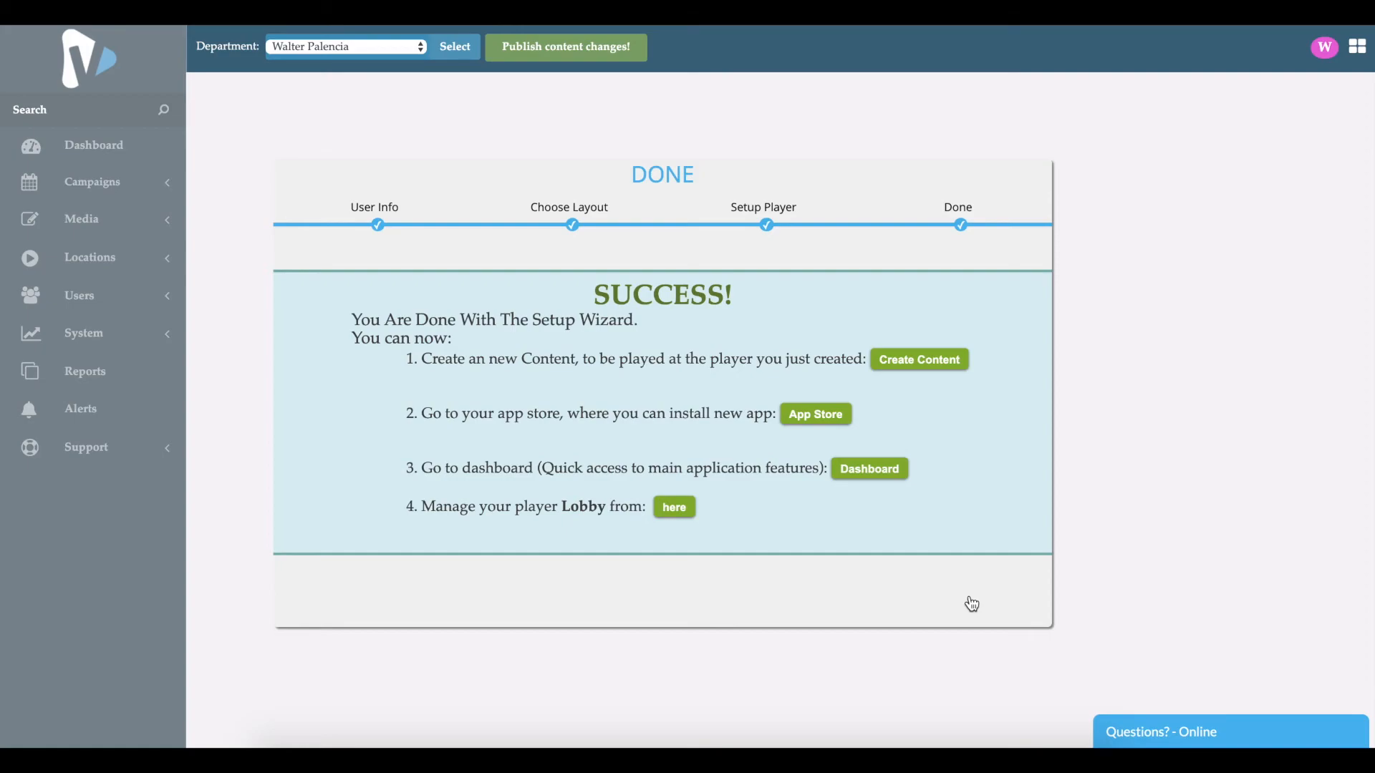
pyautogui.click(881, 483)
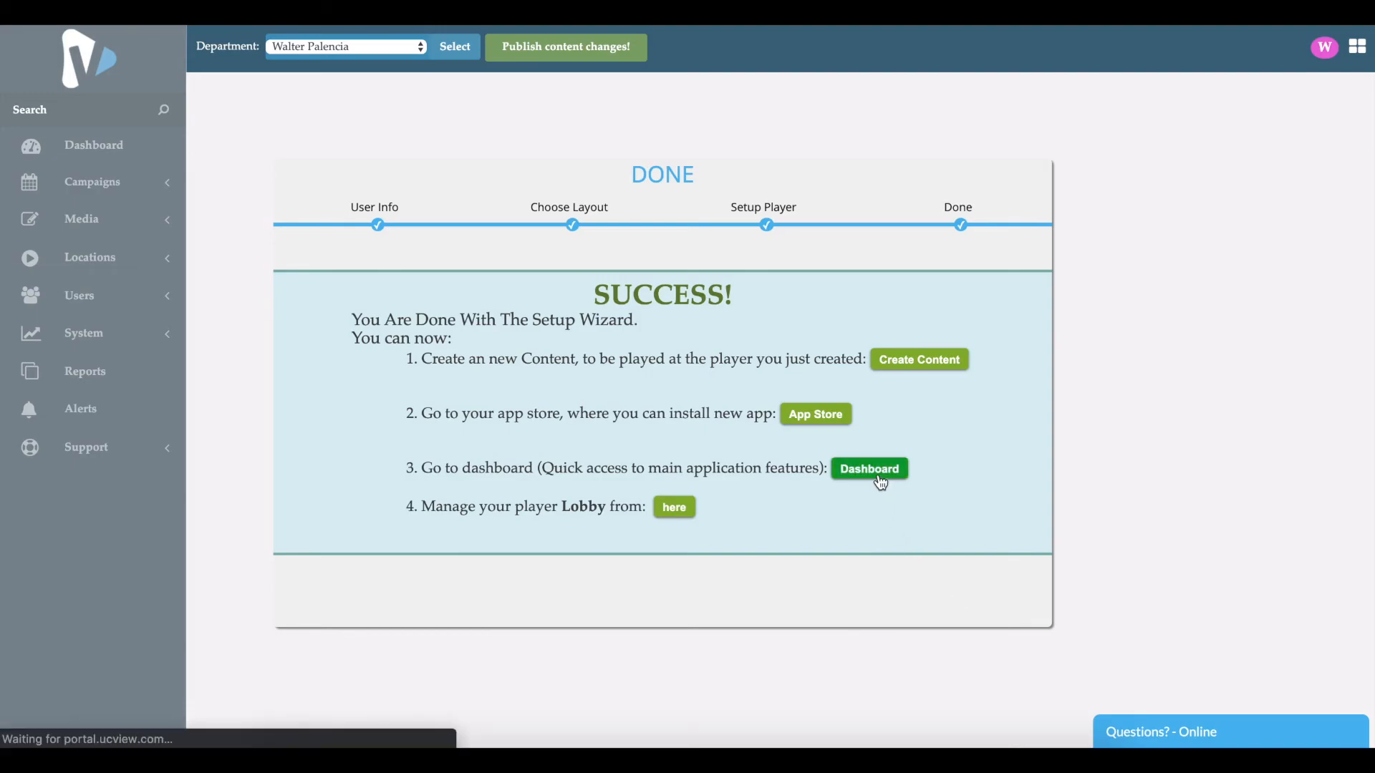